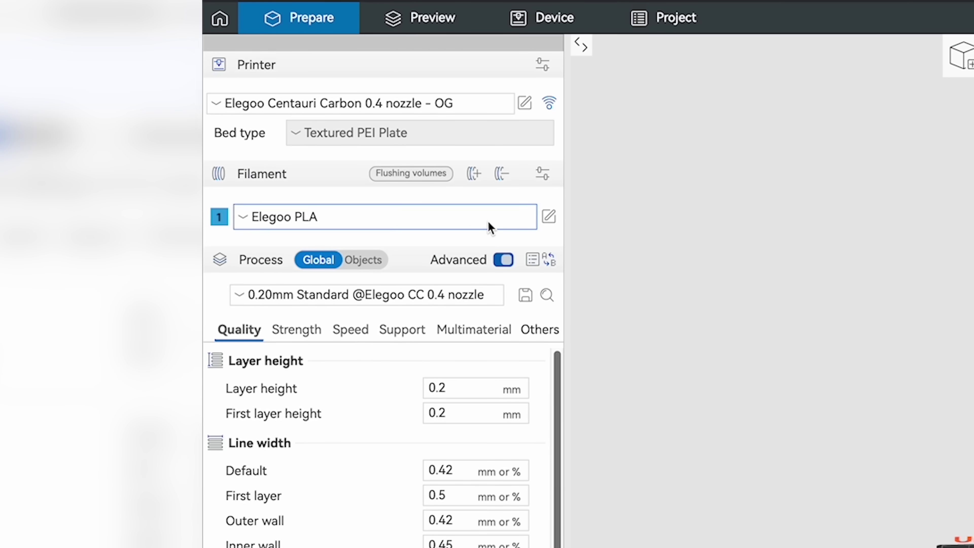
Open the filament preset dropdown and scroll through the available filaments
click(483, 218)
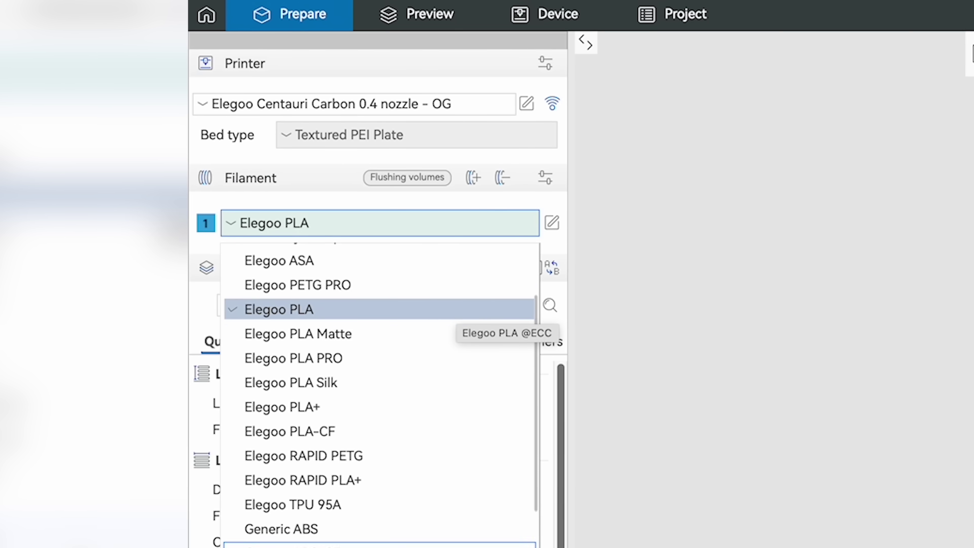
scroll(380, 396, down, 2)
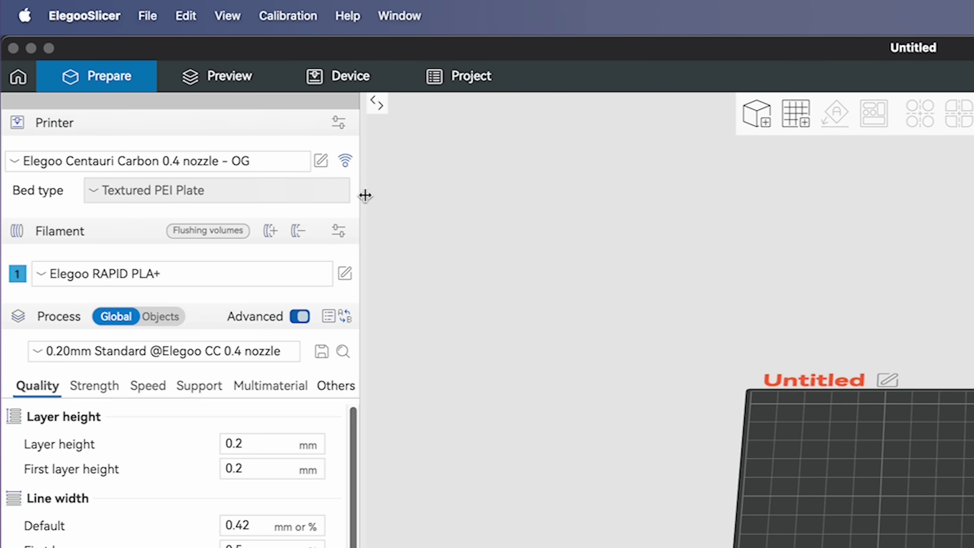
click(171, 8)
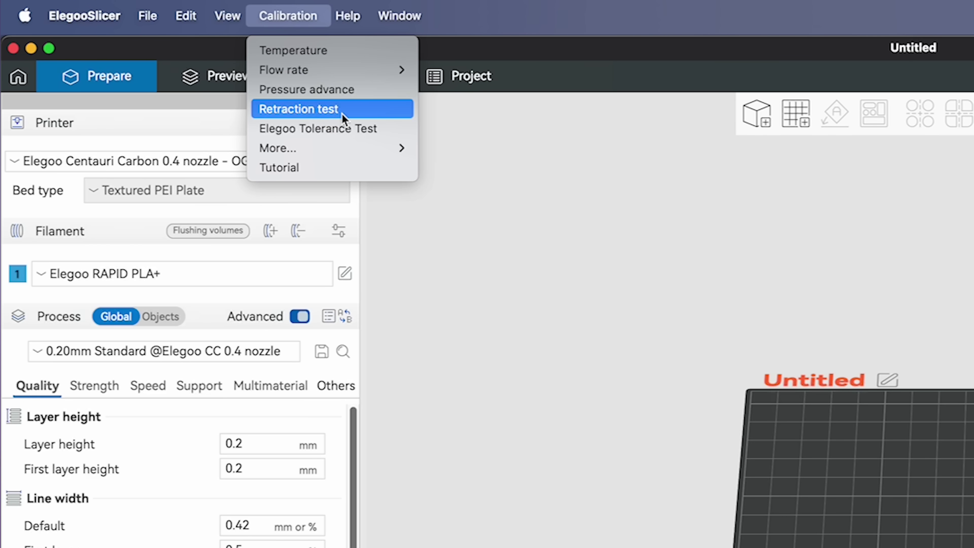
mouse_move(358, 153)
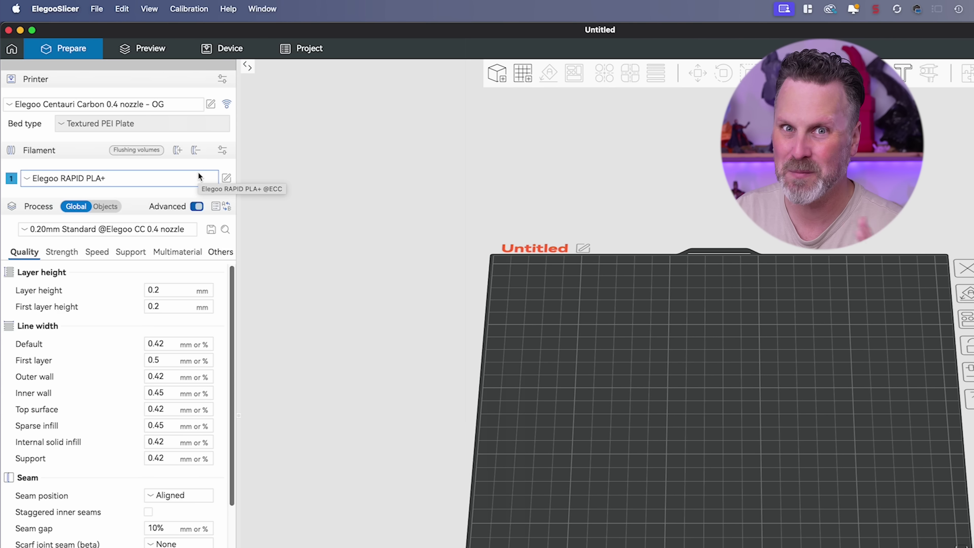
Keep Elegoo RAPID PLA+ as the filament and open its material settings
click(169, 177)
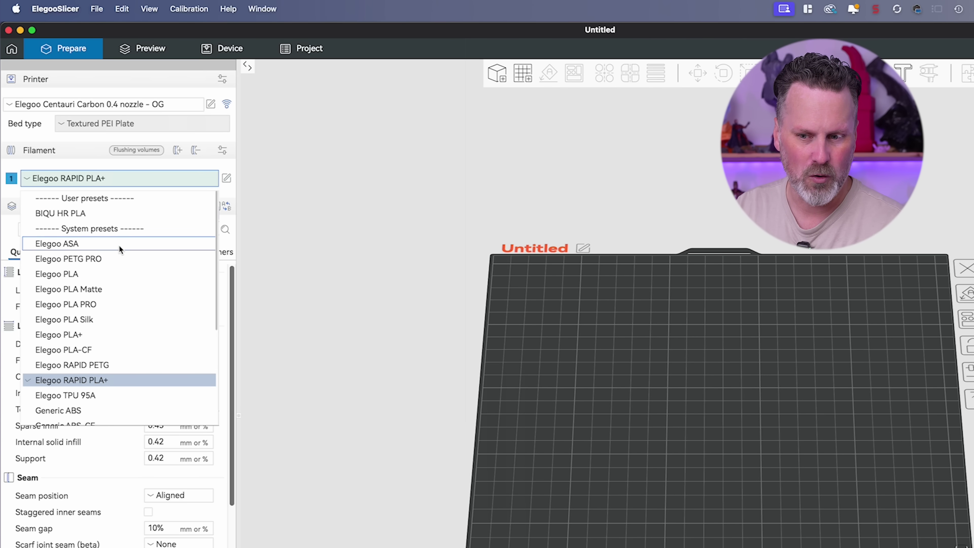
click(115, 381)
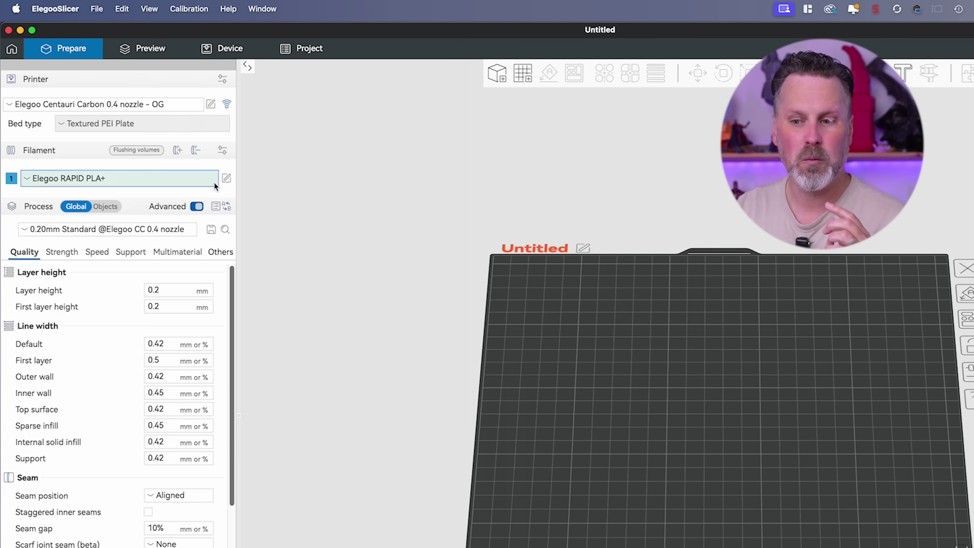
click(226, 179)
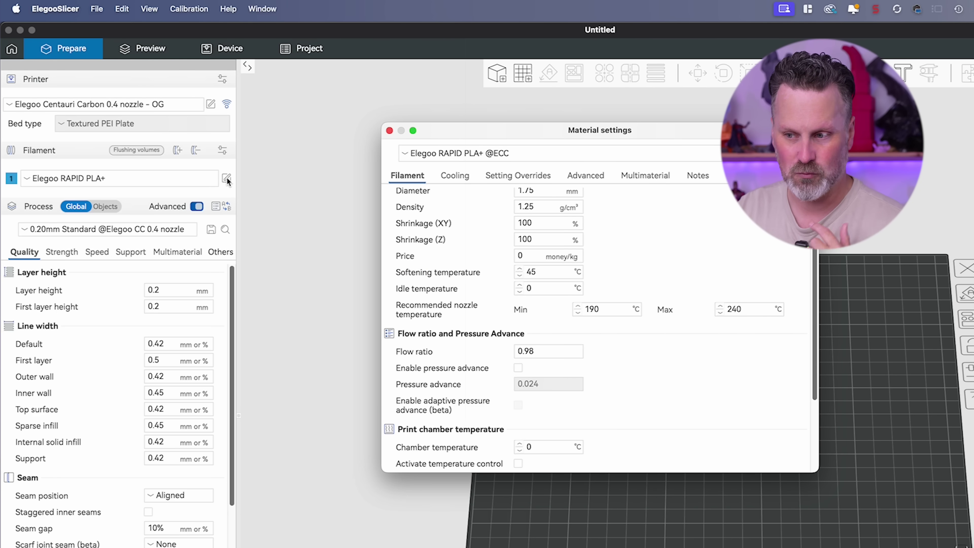
Save the filament as a new user preset named PolyMaker HT-PLA, then close the settings
key(super+s)
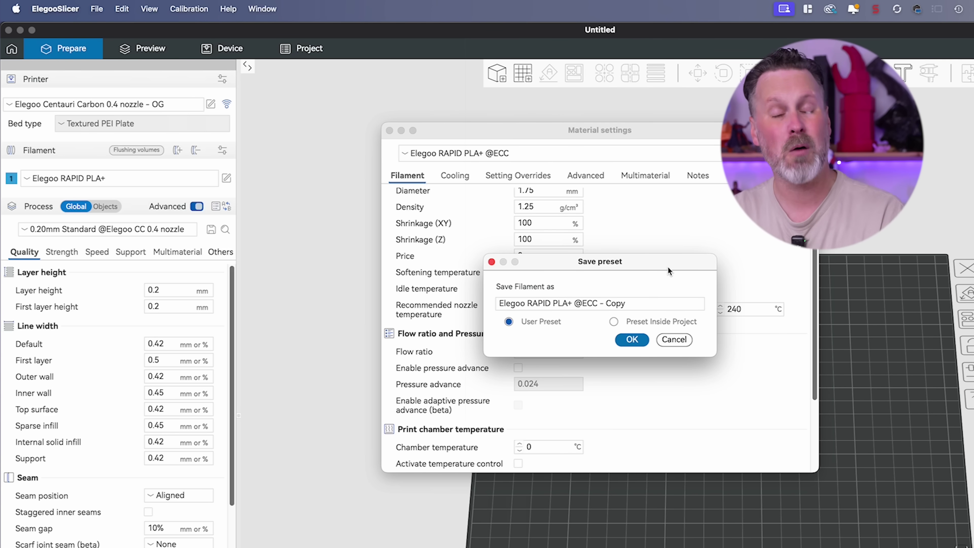
key(super+a)
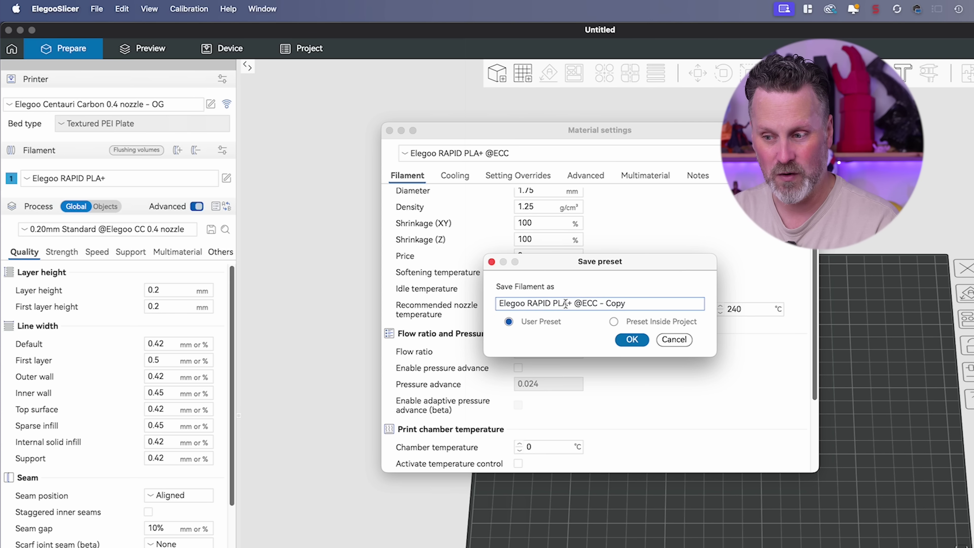
text(PolyMaker HT-PLA)
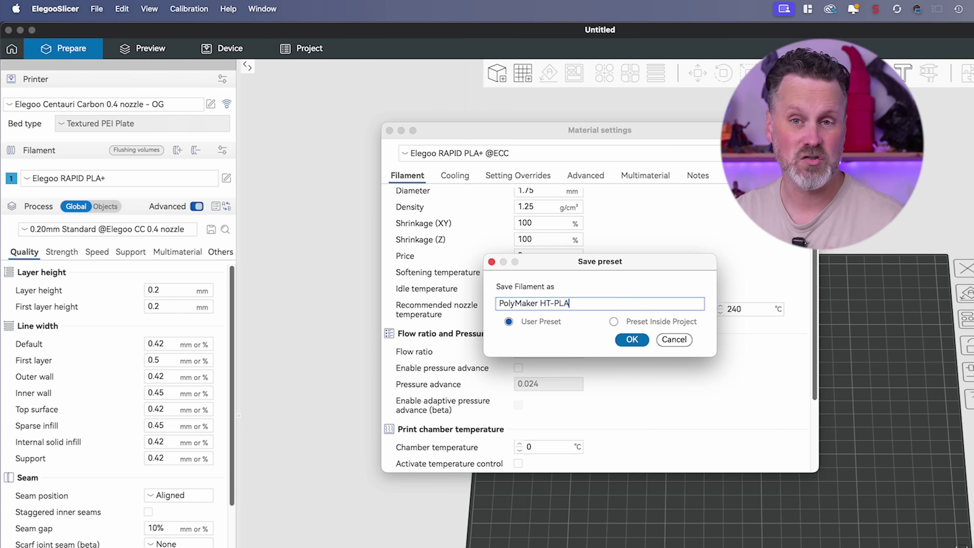
click(632, 340)
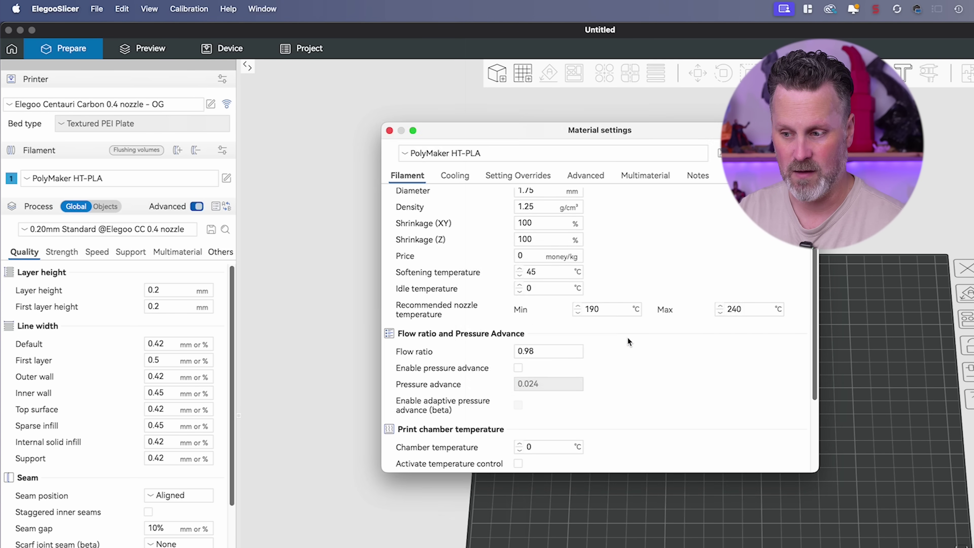
click(390, 130)
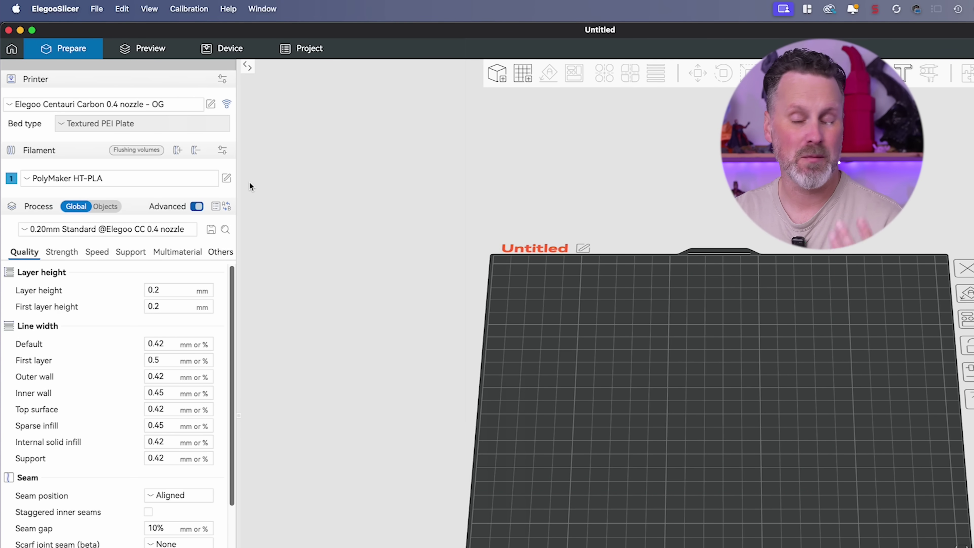
Add a PLA temperature tower from 230 °C to 190 °C to the plate
click(189, 9)
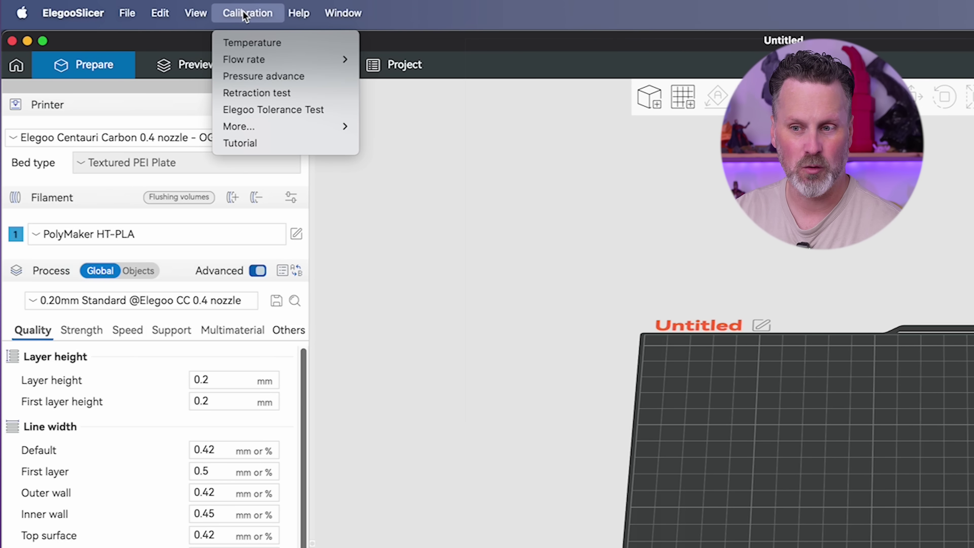
click(245, 43)
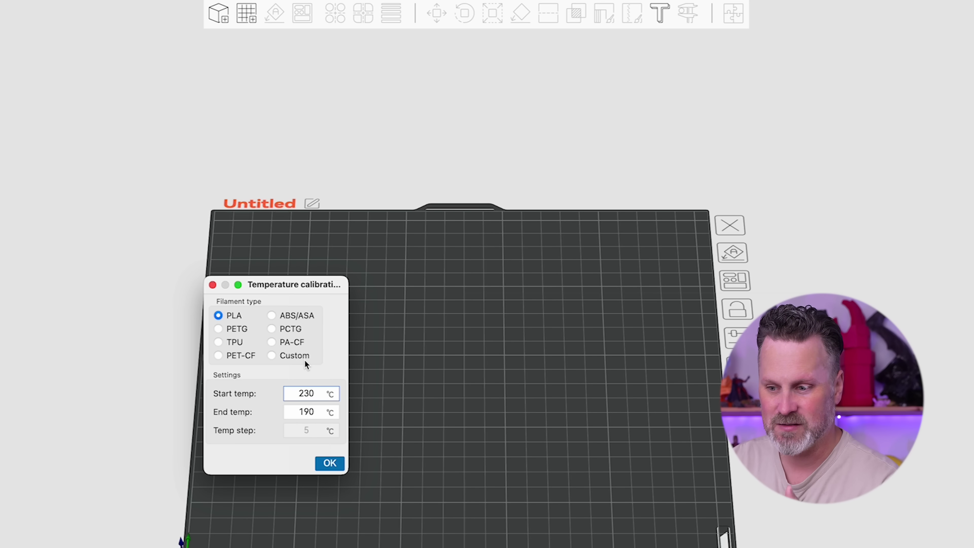
click(327, 408)
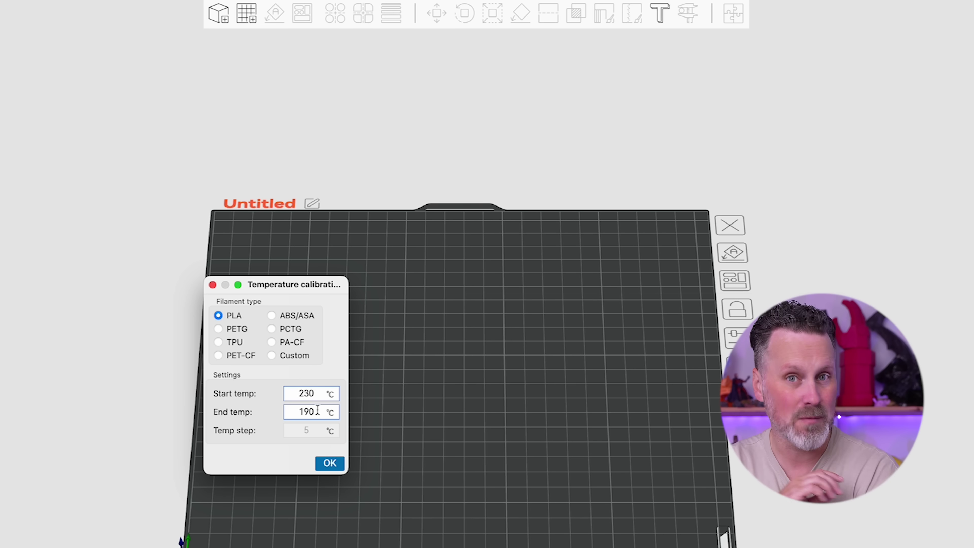
click(328, 464)
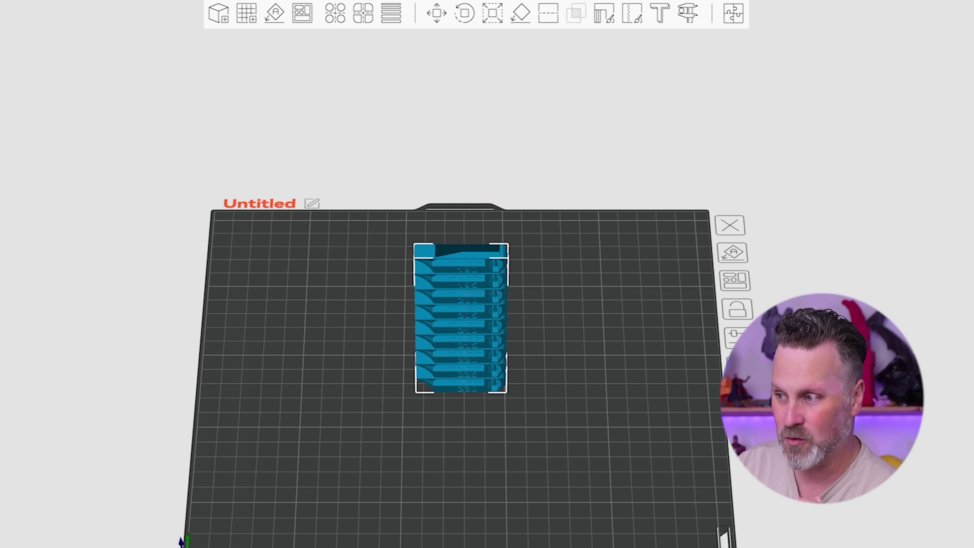
Slice the tower, colour the preview by temperature, and view it from the front
key(ctrl+r)
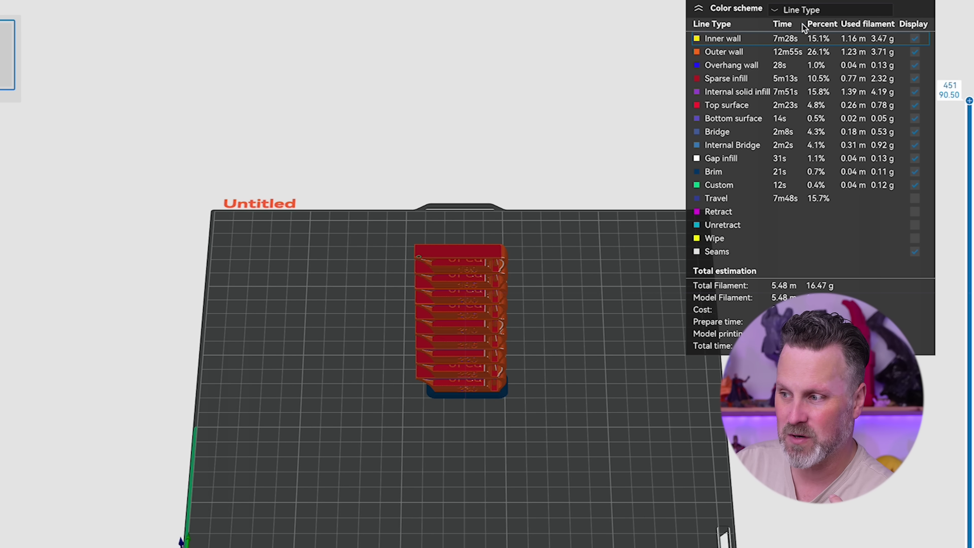
click(815, 12)
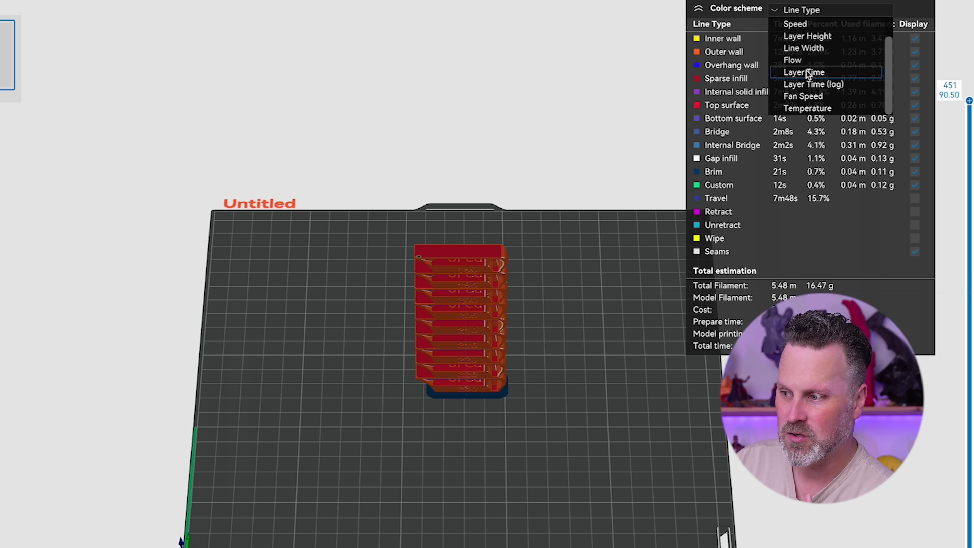
click(807, 109)
drag(563, 331, 562, 326)
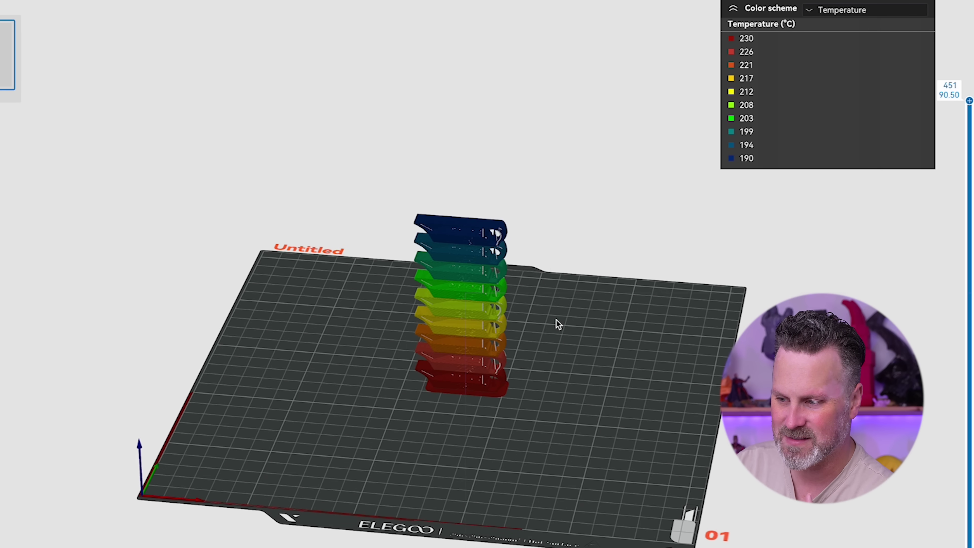
scroll(557, 320, up, 5)
scroll(587, 310, up, 5)
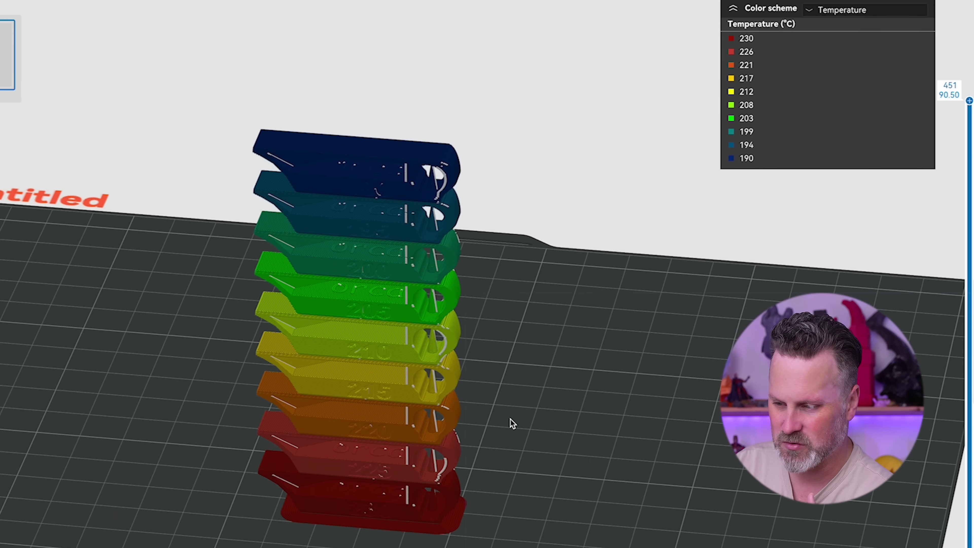
key(3)
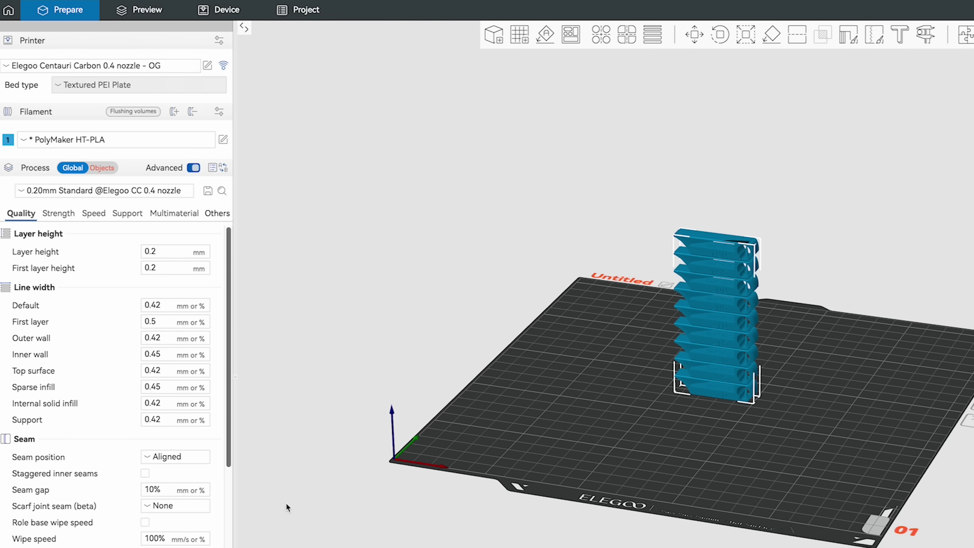
click(224, 140)
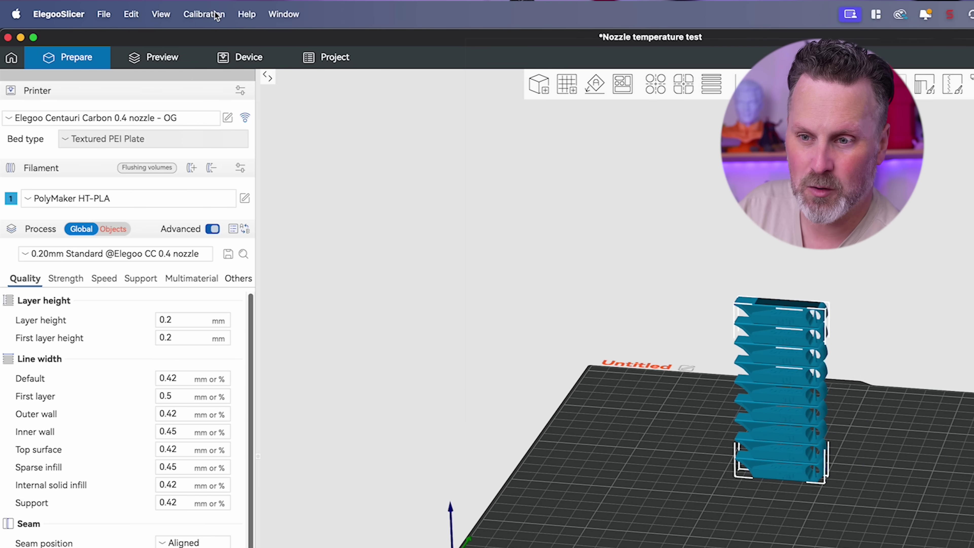
click(161, 8)
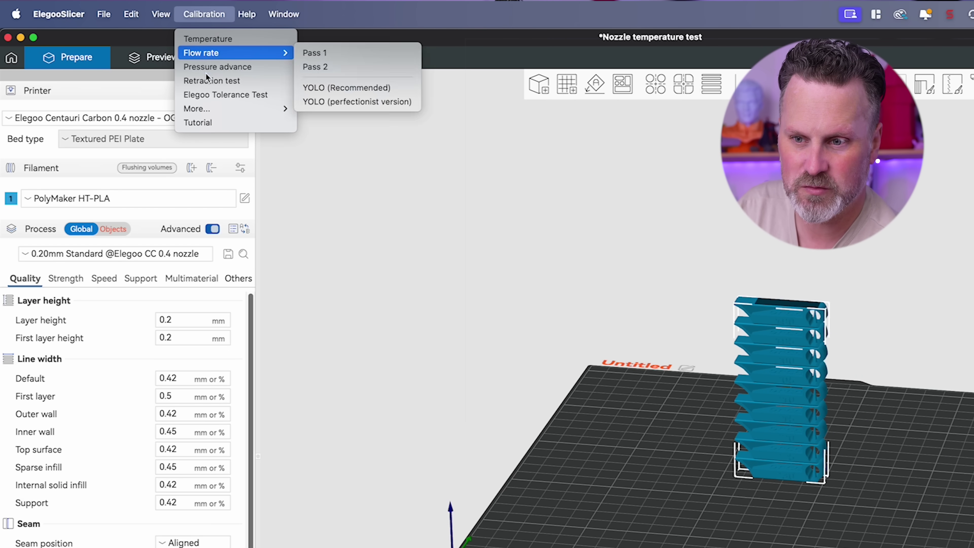
Create a 0–2 mm retraction test with 0.1 mm steps, discarding the temperature project
click(204, 82)
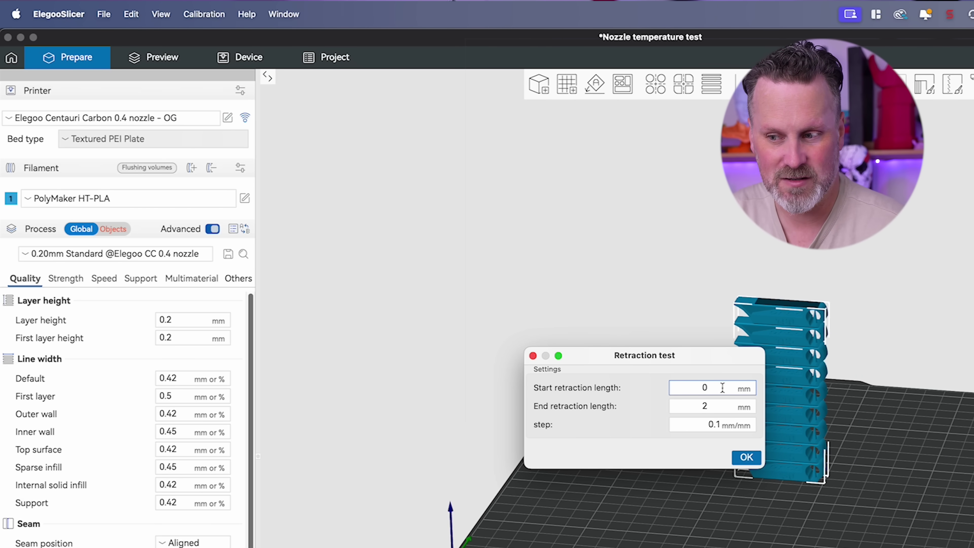
click(746, 458)
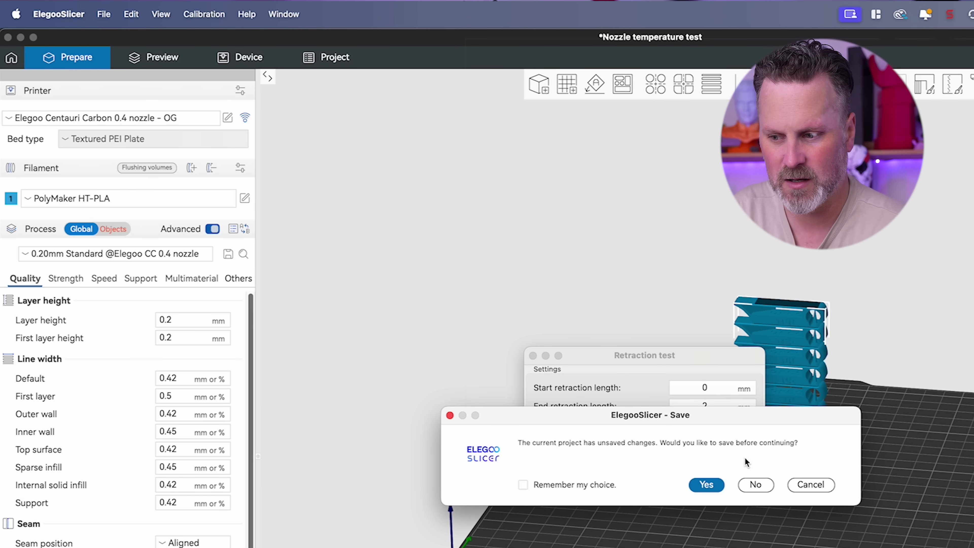
click(755, 485)
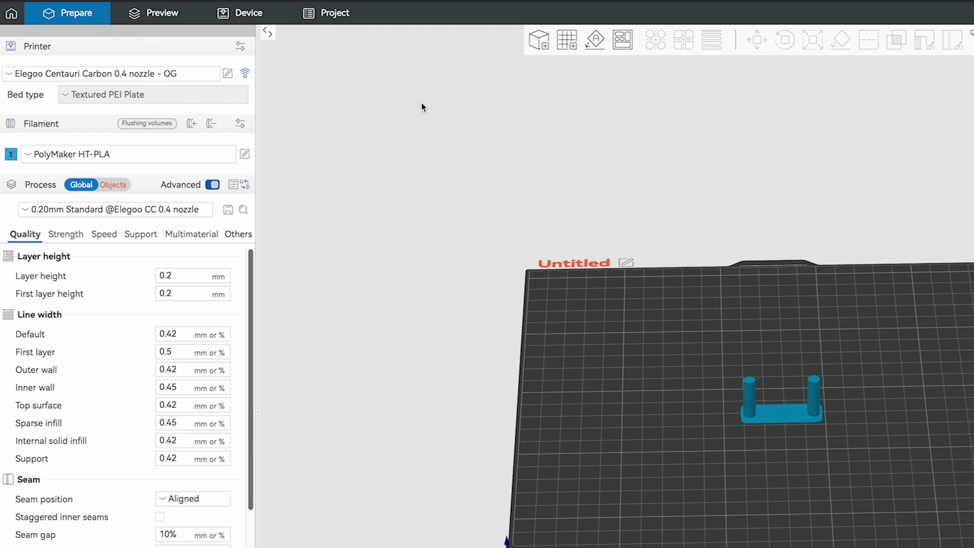
Open the Material settings for the PolyMaker HT-PLA filament
click(245, 154)
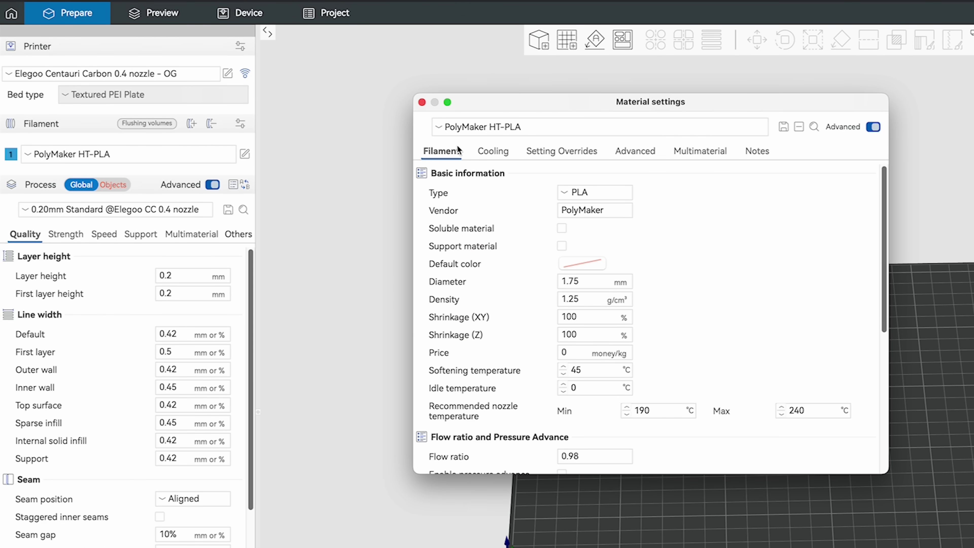
Override the filament's retraction length to 0.3 mm and save the preset
click(563, 151)
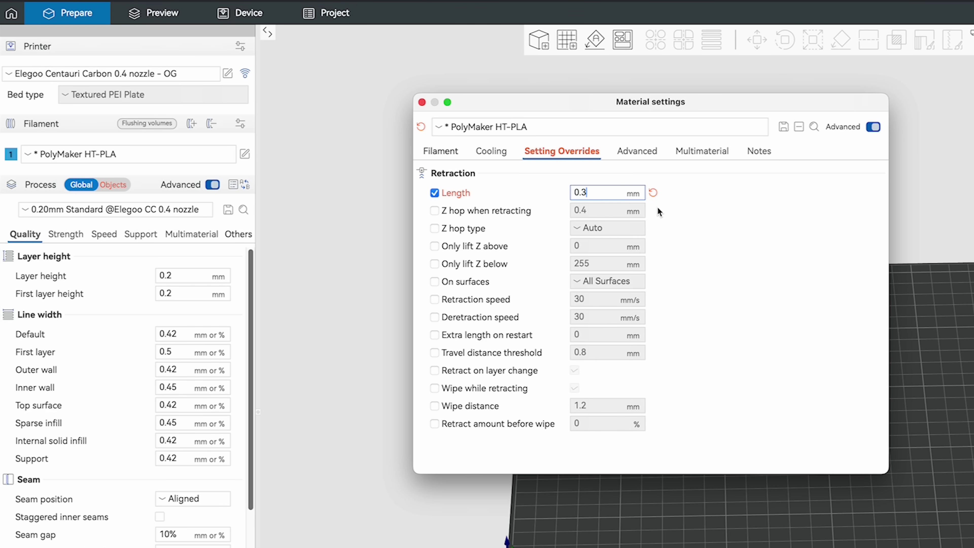
key(Tab)
click(784, 128)
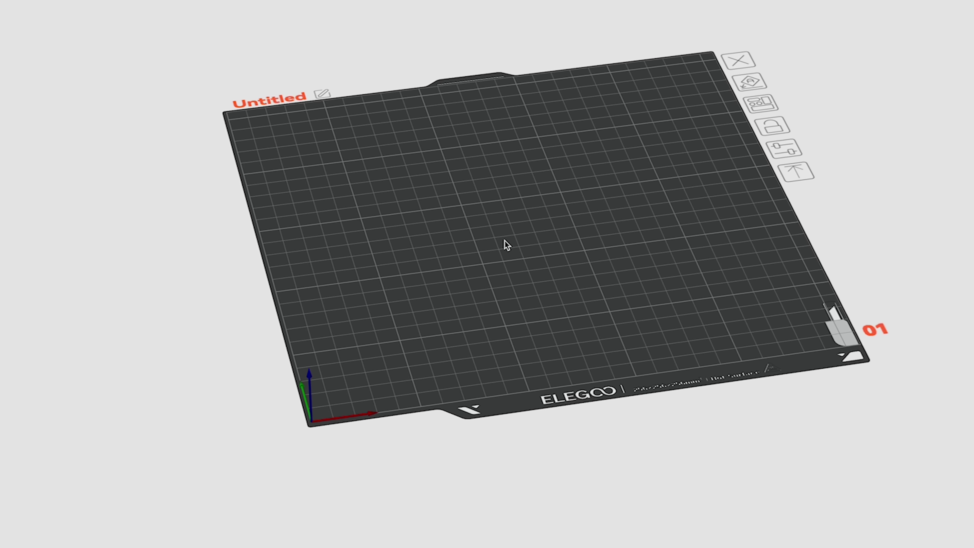
Add the Elegoo Cube handy model to the empty build plate
right_click(507, 241)
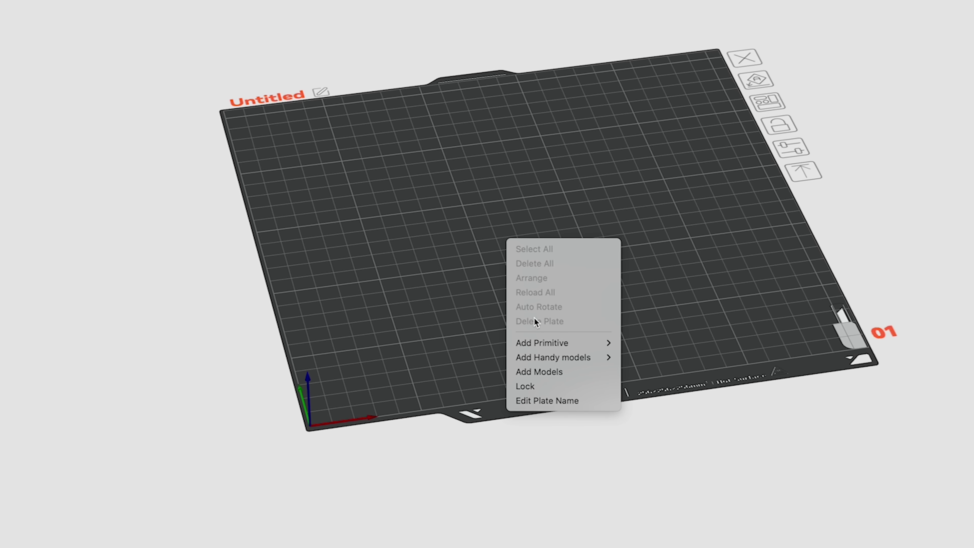
mouse_move(546, 361)
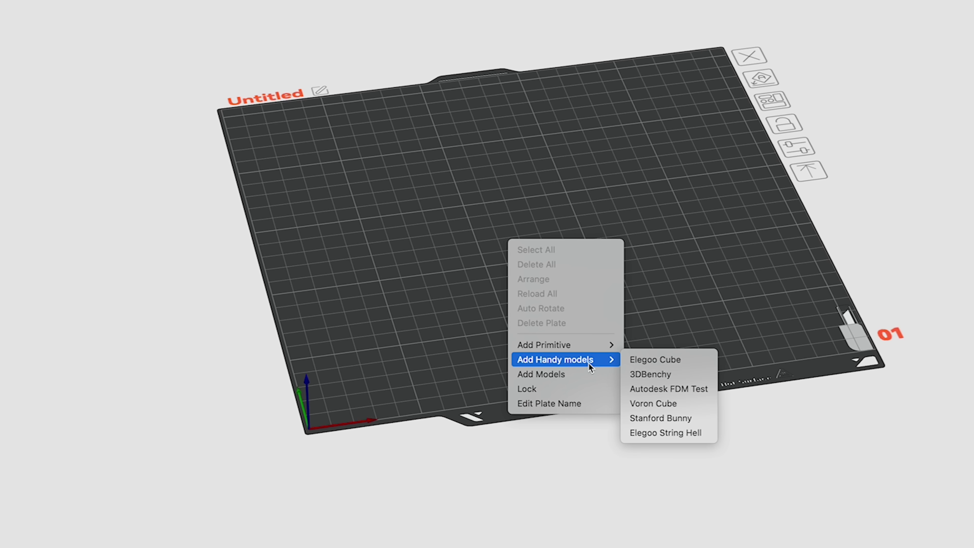
click(681, 368)
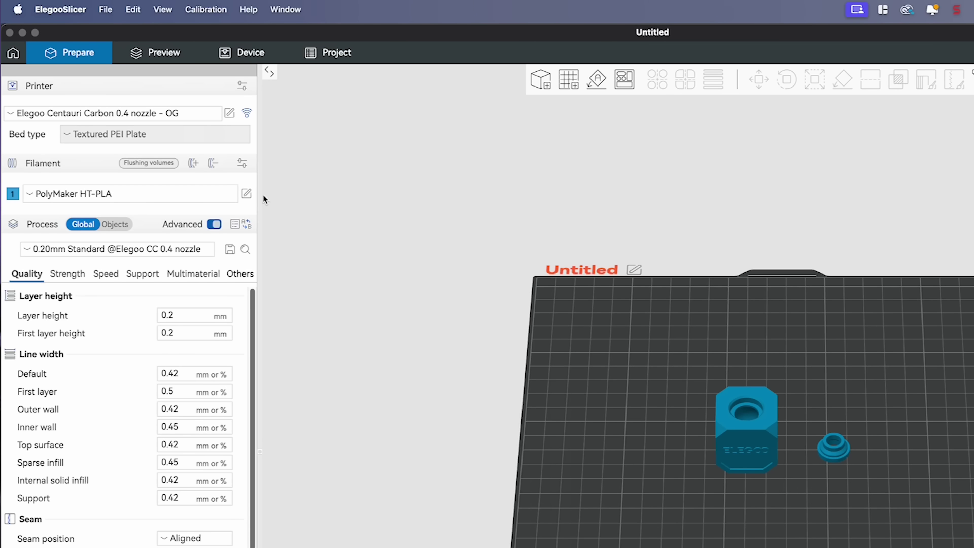
click(202, 11)
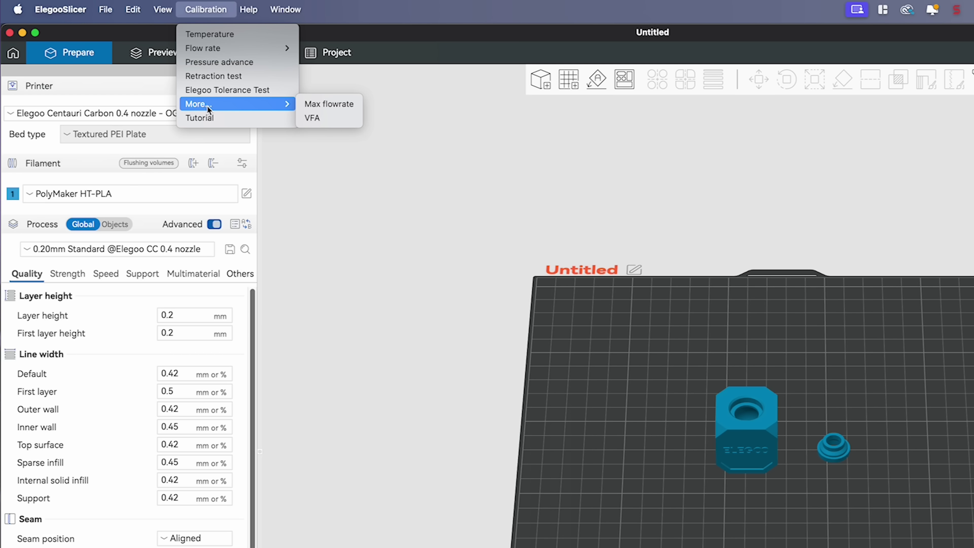
Create a Max flowrate test from 5 to 20 mm³/s in 0.5 steps
click(328, 106)
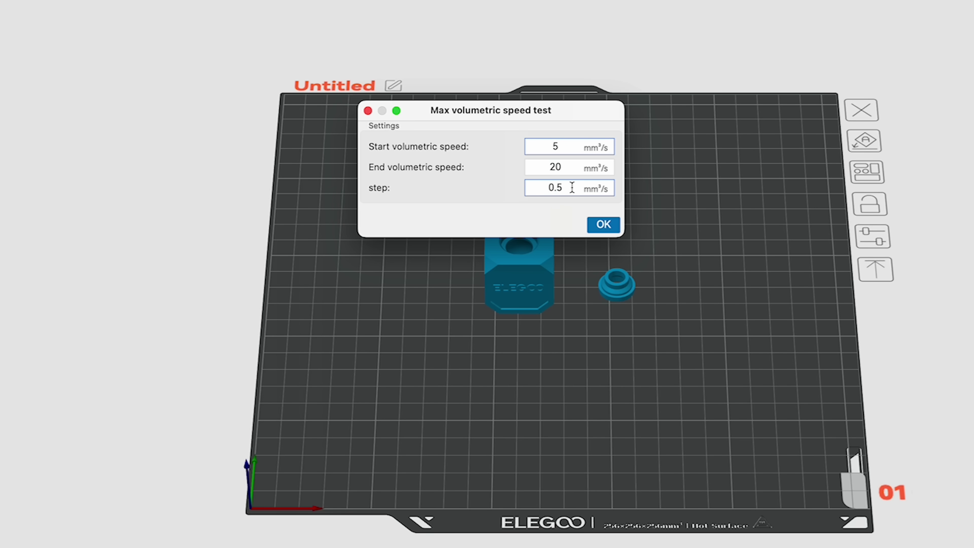
click(602, 226)
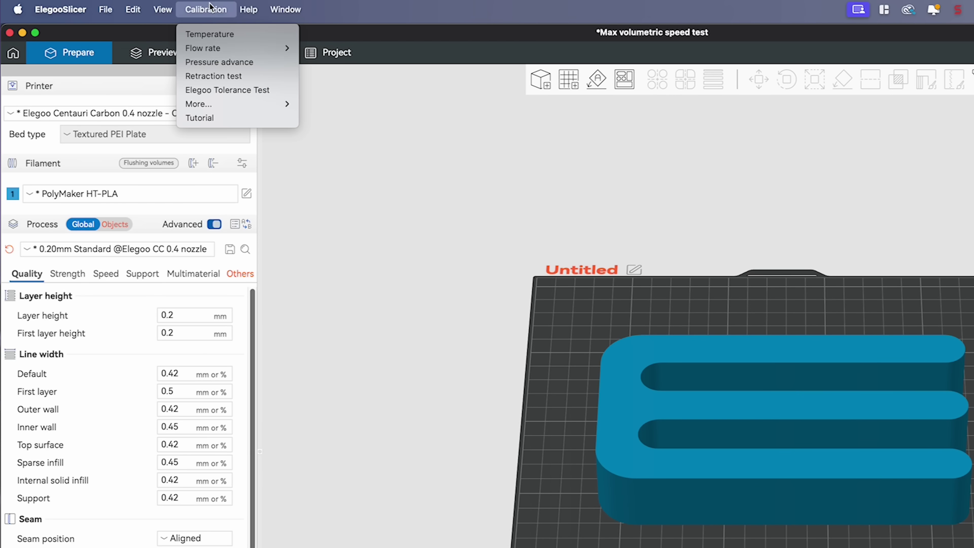
Reopen the Max flowrate calibration dialog to review the max volumetric speed test settings
mouse_move(204, 99)
click(322, 103)
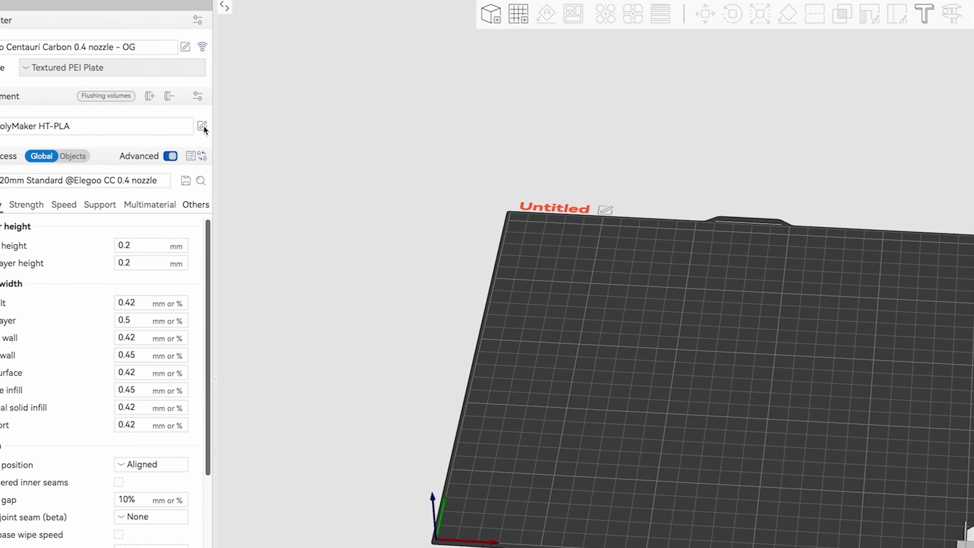
Change PolyMaker HT-PLA's max volumetric speed from 21 to 24 mm³/s and save the filament preset
click(206, 129)
click(528, 413)
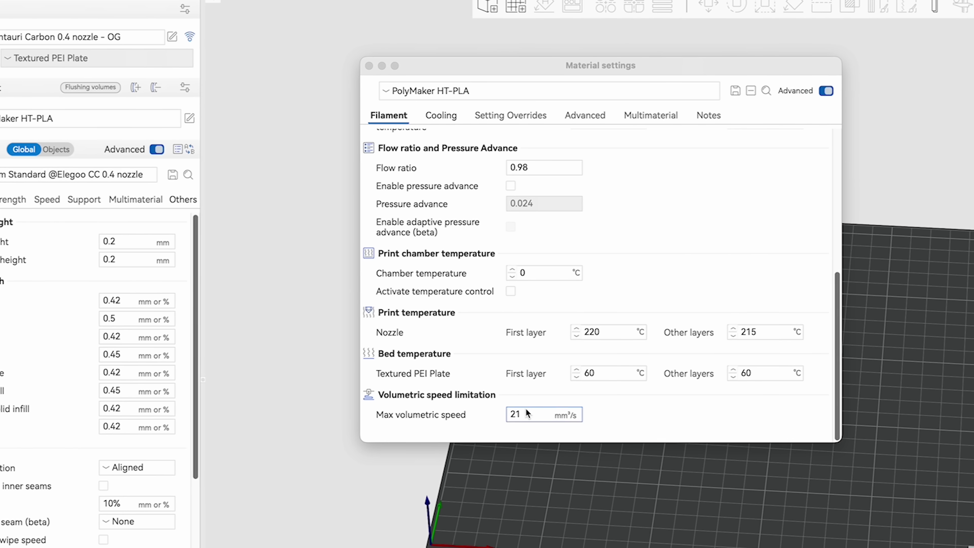
click(529, 415)
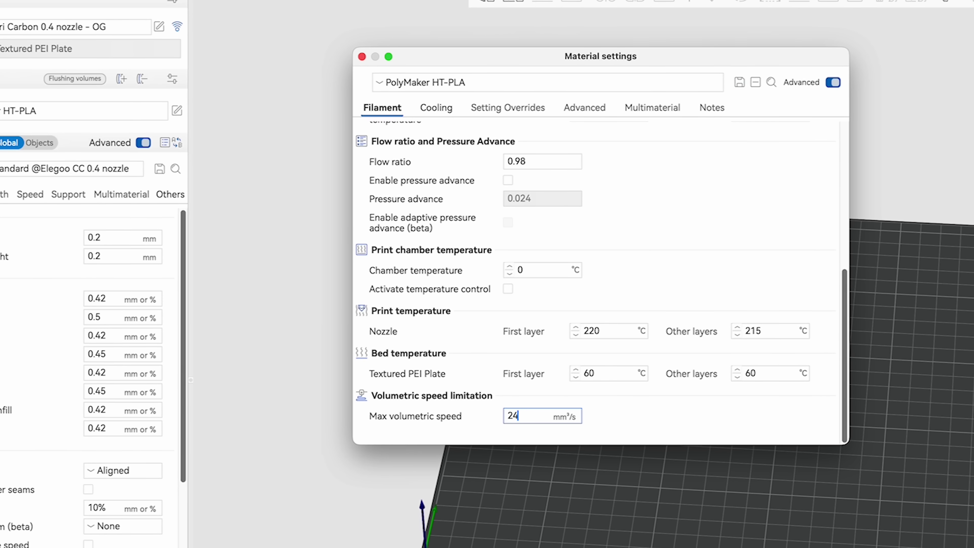
key(Return)
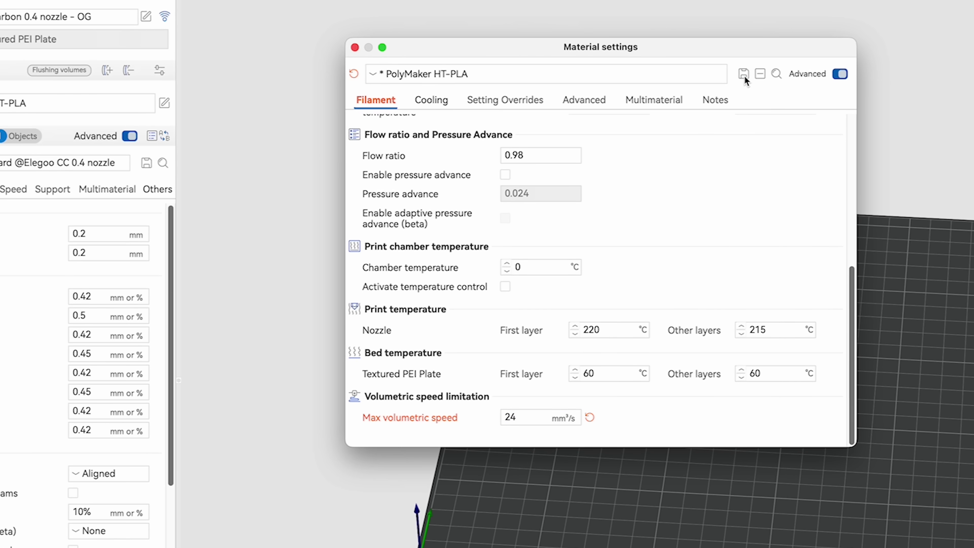
click(742, 78)
click(638, 286)
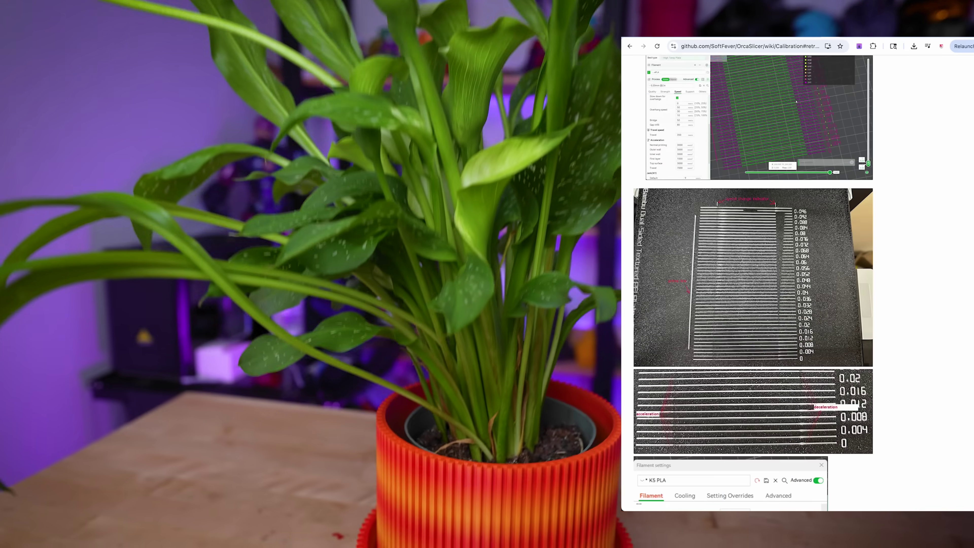
Scroll the Calibration wiki past Temp tower and Tolerance test to the Max volumetric speed section
scroll(752, 284, down, 20)
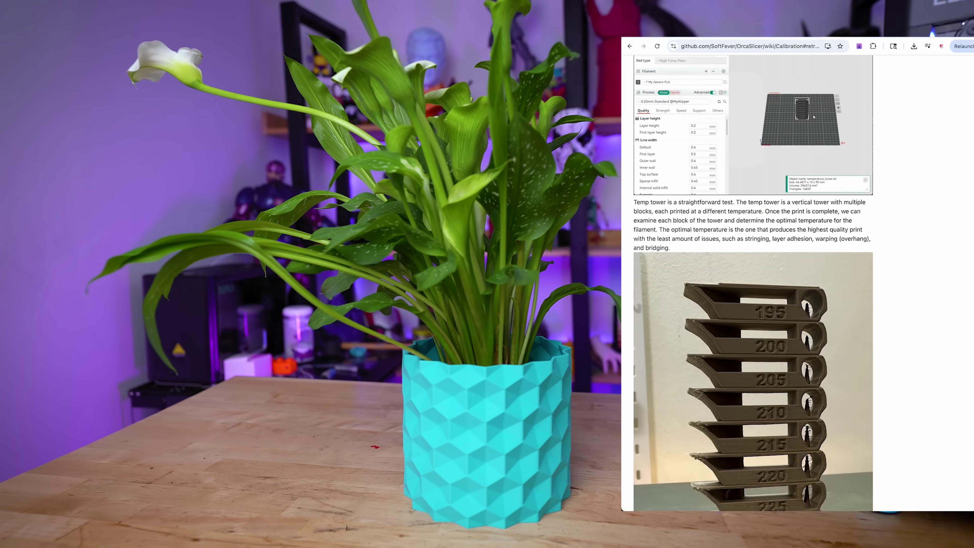
scroll(752, 284, down, 20)
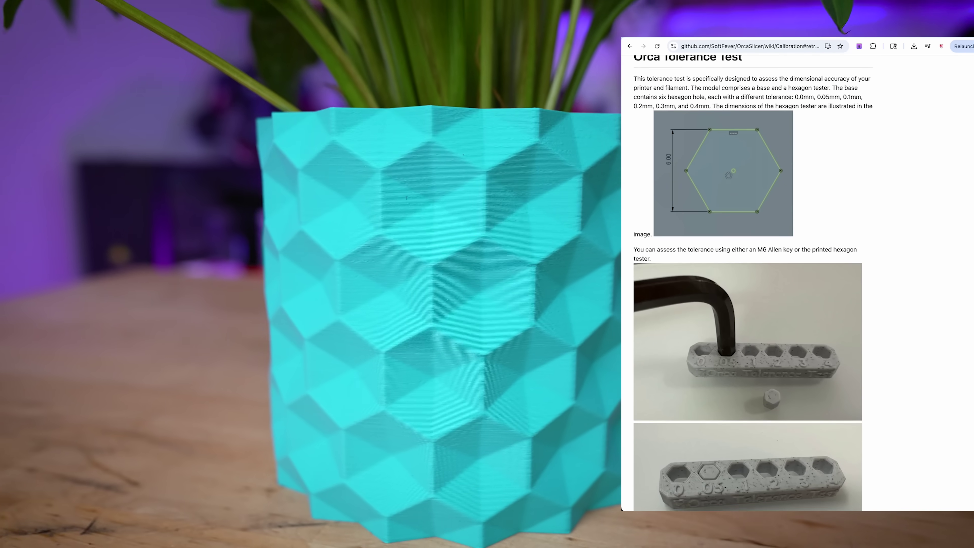
scroll(752, 284, down, 20)
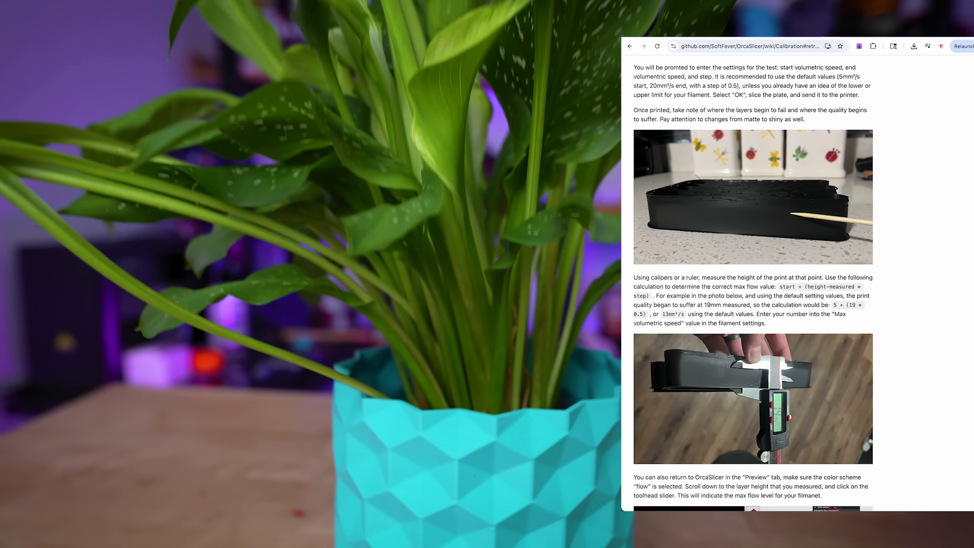